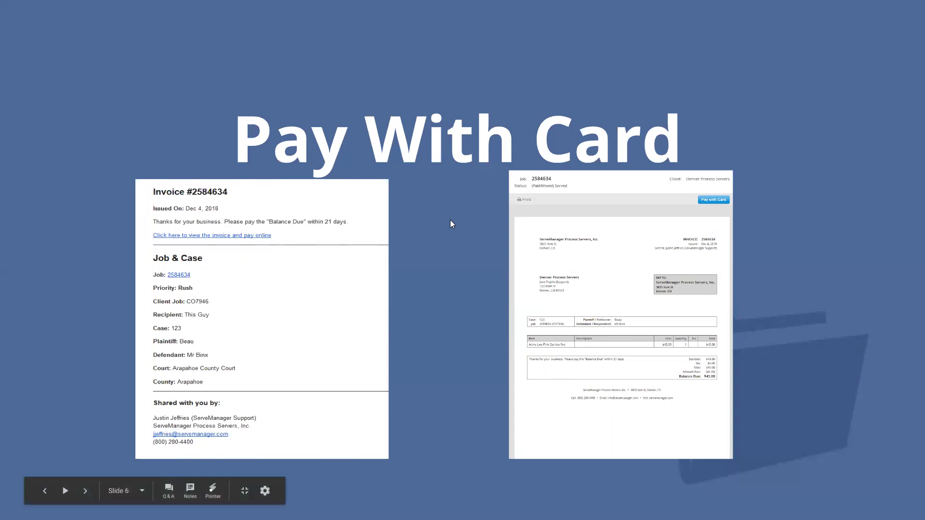
pyautogui.press('Left')
pyautogui.press('Right')
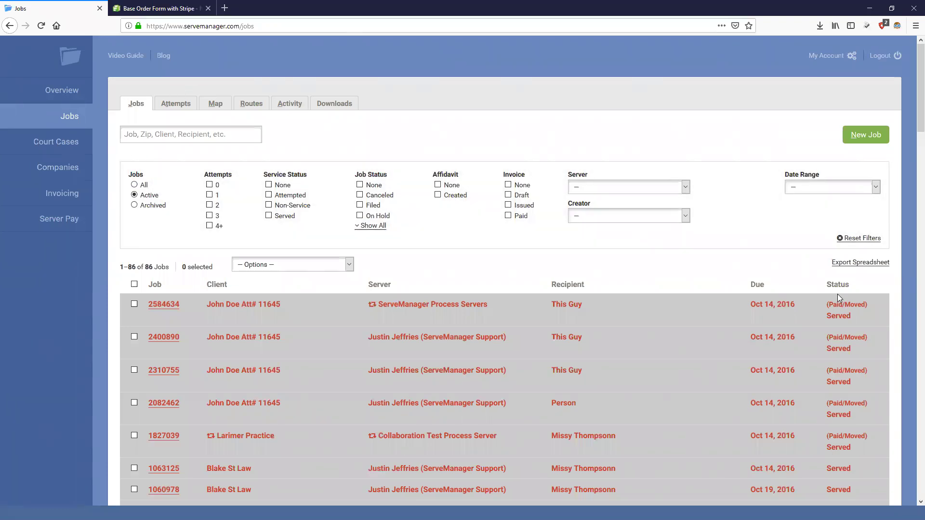
# Step: Open the ServeManager Payments management page from the account's Accept Online Payments settings and start connecting with Stripe
pyautogui.click(835, 57)
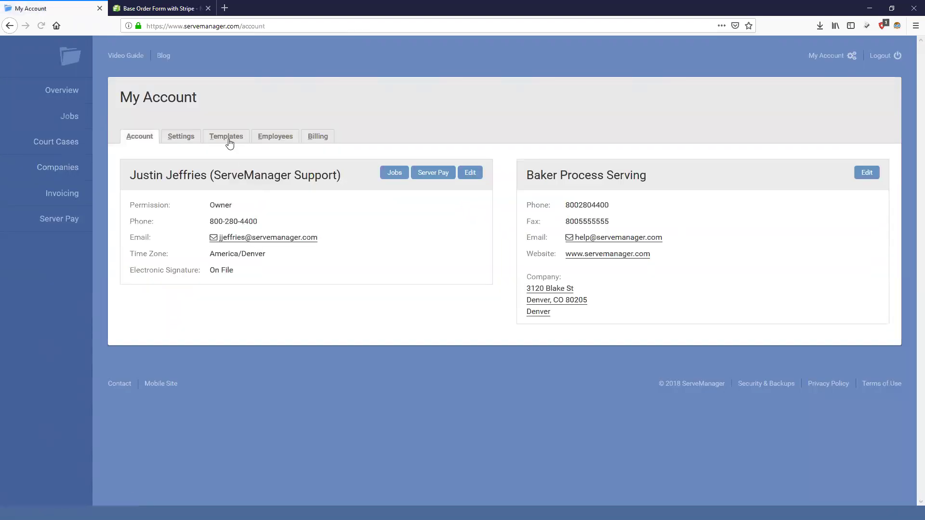
pyautogui.click(179, 141)
pyautogui.scroll(-3, 464, 243)
pyautogui.scroll(-8, 464, 248)
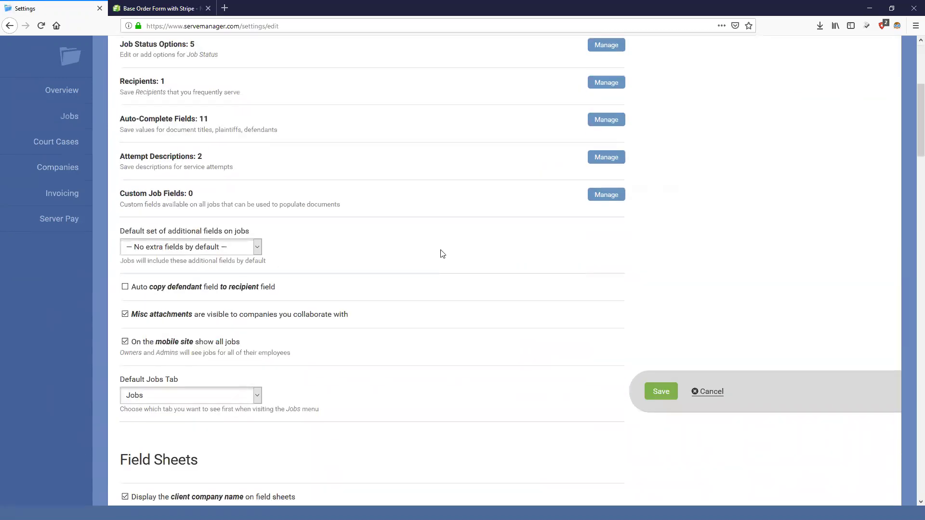
pyautogui.scroll(-9, 443, 267)
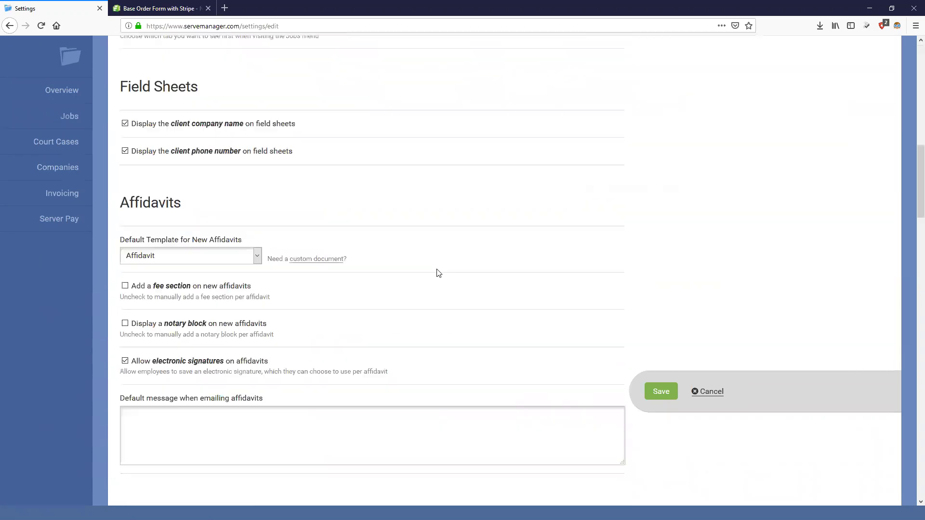
pyautogui.scroll(-8, 444, 270)
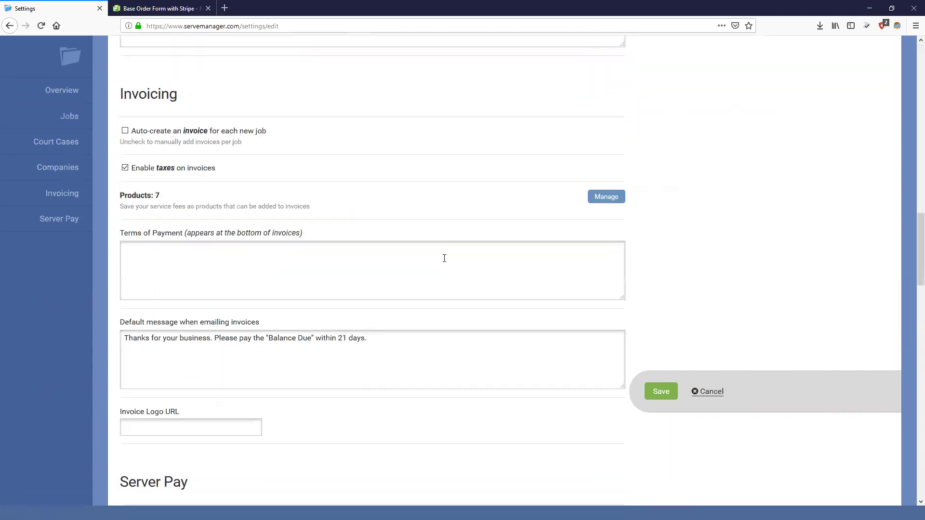
pyautogui.scroll(-5, 453, 263)
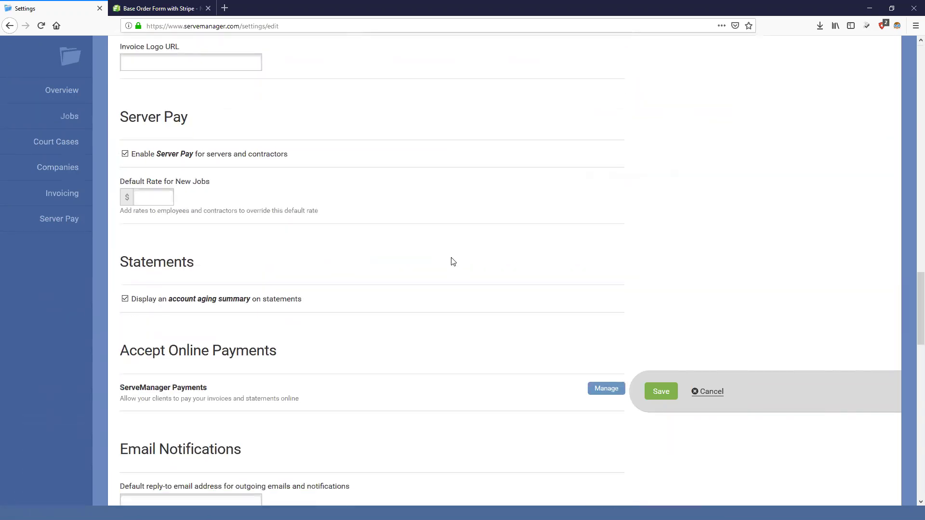
pyautogui.moveTo(118, 181); pyautogui.dragTo(289, 181)
pyautogui.click(292, 181)
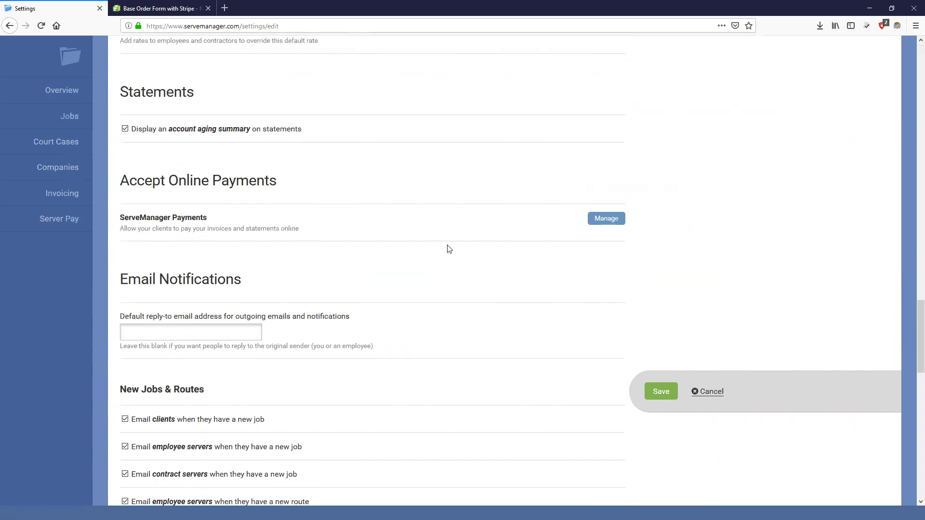
pyautogui.click(609, 225)
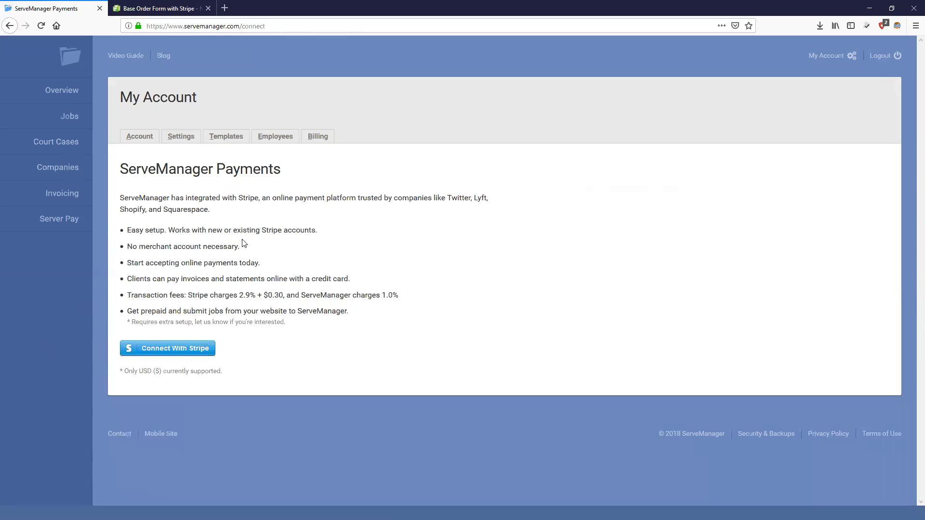
pyautogui.click(203, 353)
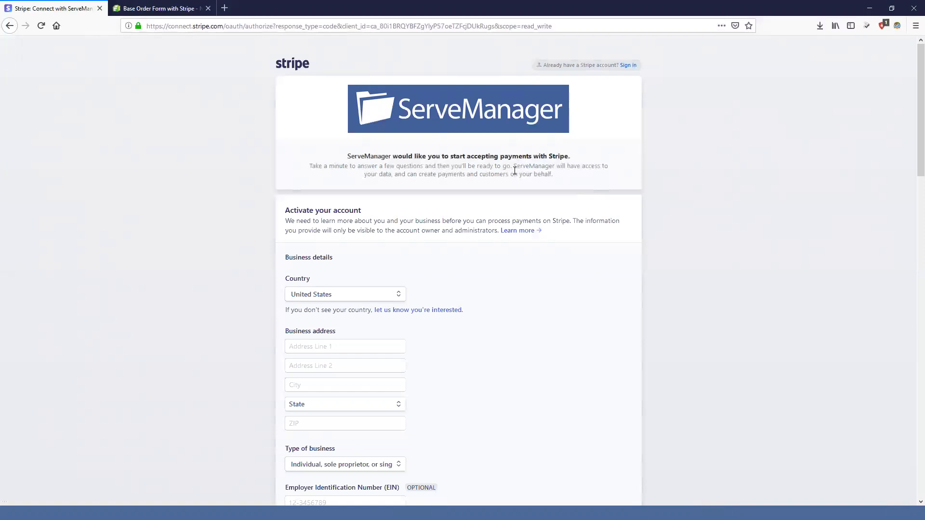
# Step: Examine the business details section of the Stripe activation form, including address, business type, EIN and business website fields
pyautogui.scroll(-2, 439, 192)
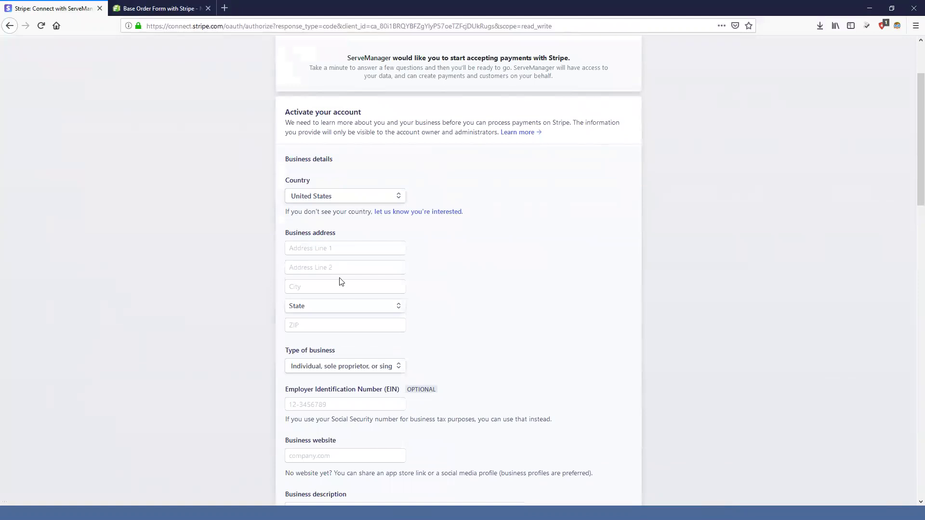
pyautogui.scroll(-3, 343, 285)
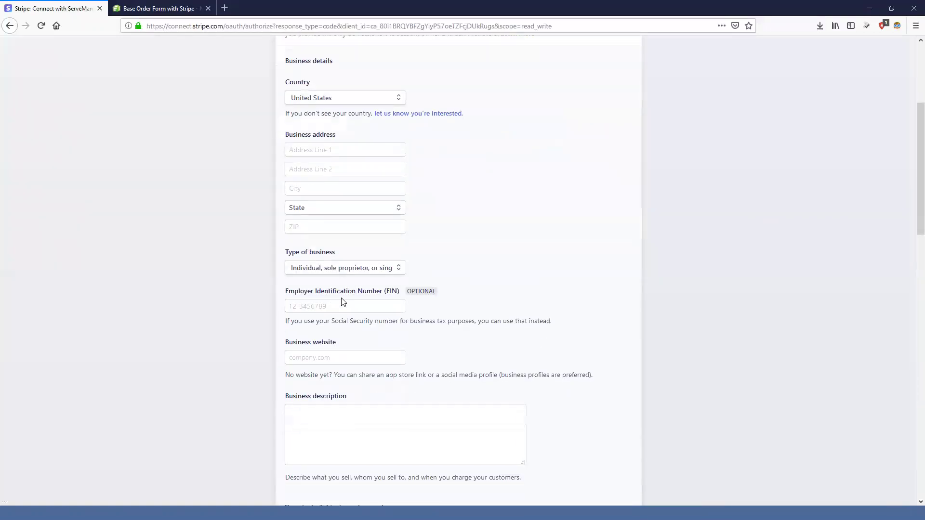
pyautogui.scroll(-1, 343, 302)
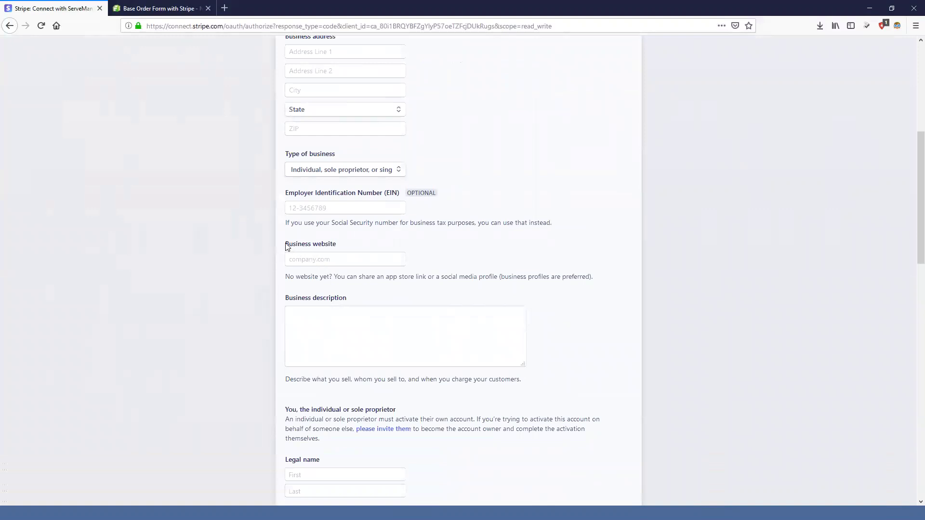
pyautogui.moveTo(288, 247); pyautogui.dragTo(341, 244)
pyautogui.click(338, 245)
pyautogui.click(334, 264)
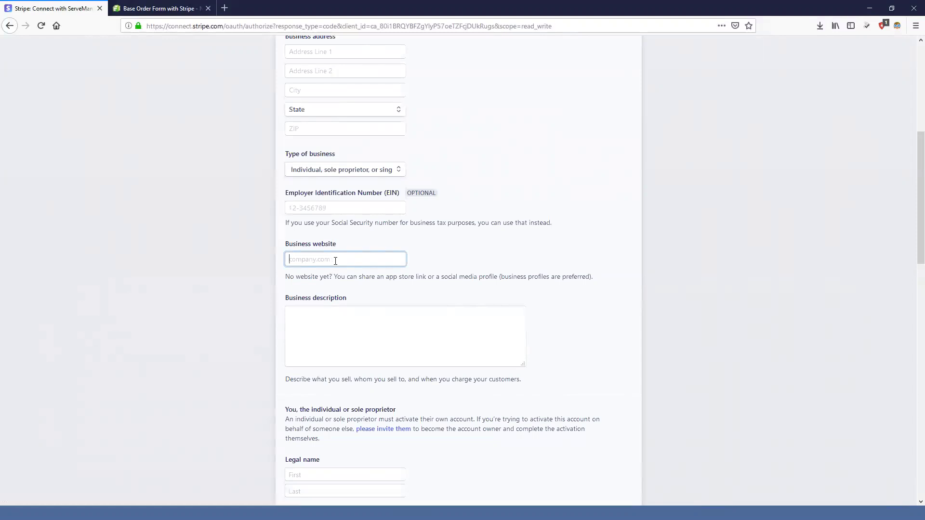
# Step: Examine the rest of the Stripe activation form: owner details, statement descriptor, support phone, bank details and the account email and password fields
pyautogui.scroll(-1, 336, 263)
pyautogui.scroll(-5, 347, 260)
pyautogui.scroll(-4, 479, 252)
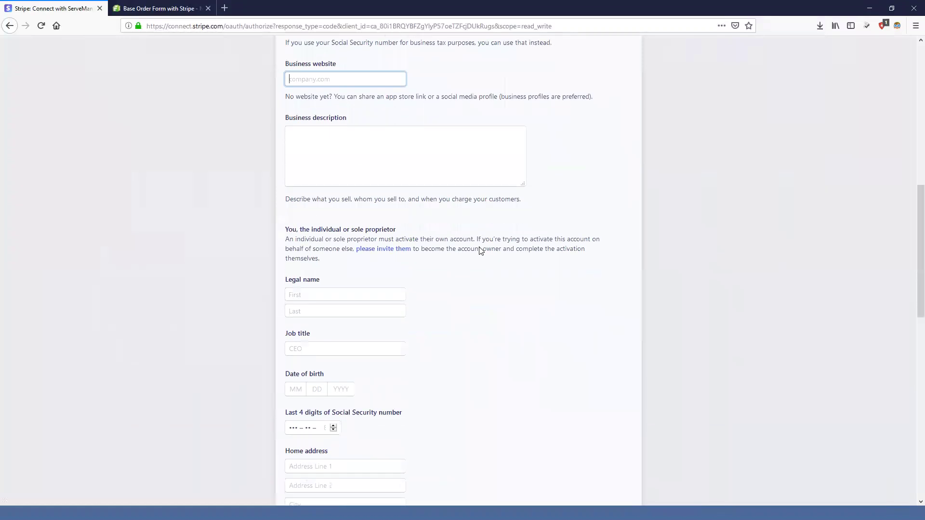
pyautogui.scroll(-2, 395, 188)
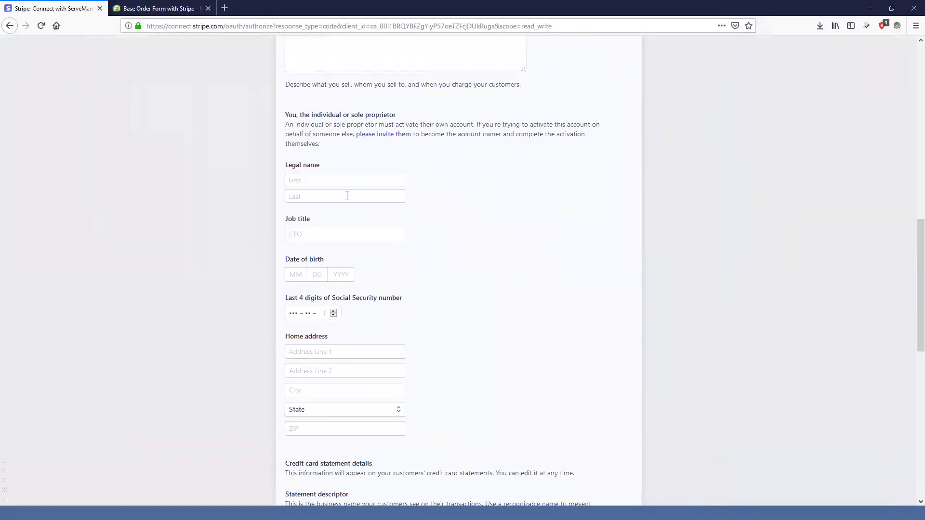
pyautogui.scroll(-2, 344, 198)
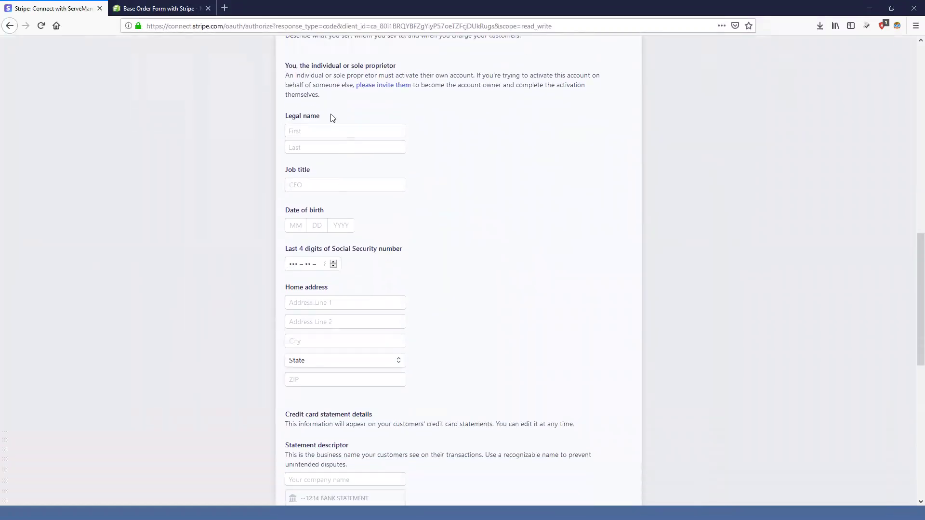
pyautogui.scroll(-4, 341, 205)
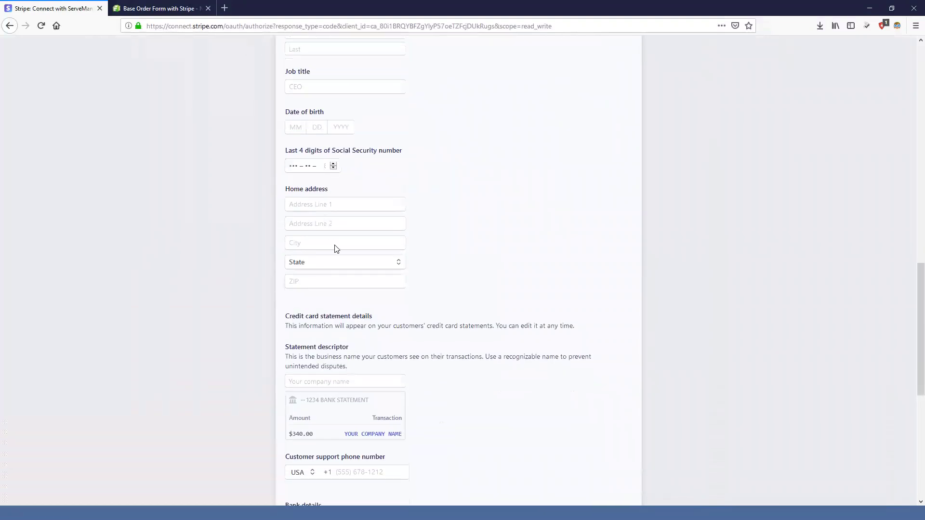
pyautogui.scroll(-6, 362, 270)
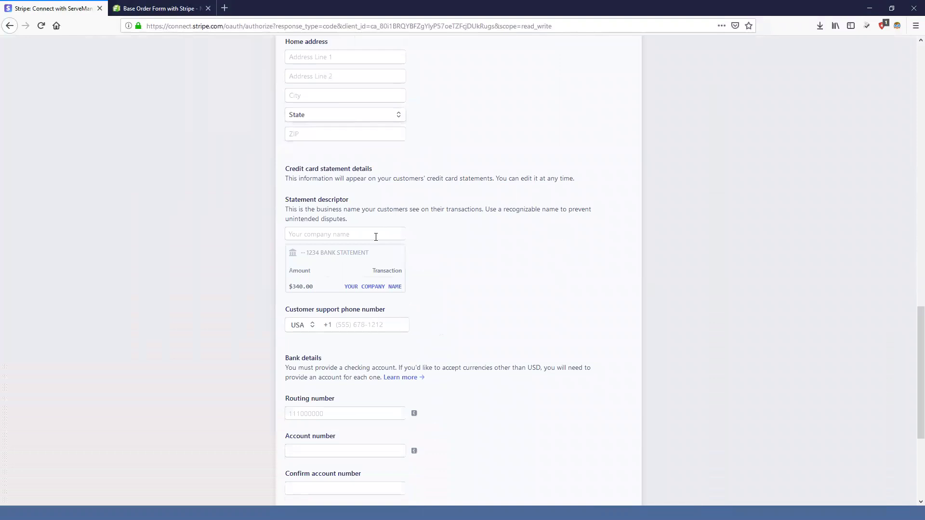
pyautogui.scroll(-8, 382, 247)
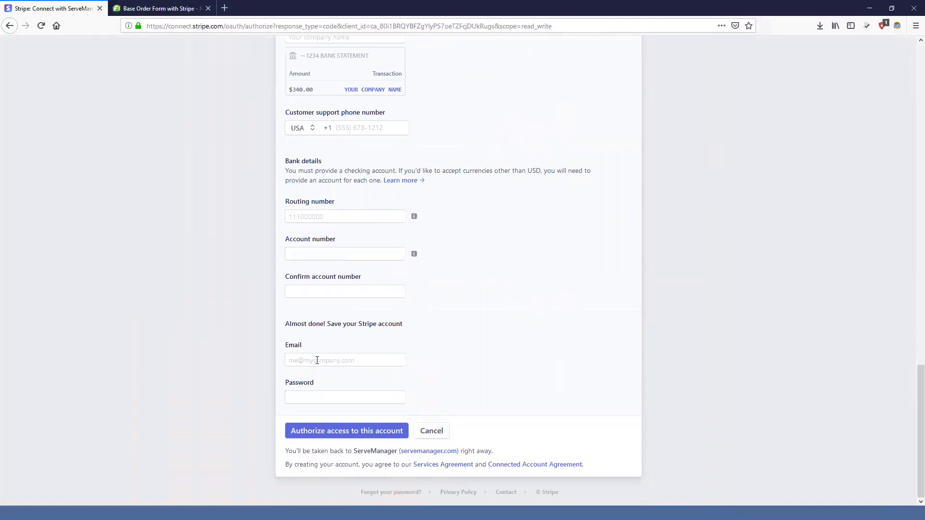
pyautogui.click(292, 394)
pyautogui.scroll(4, 430, 436)
pyautogui.scroll(-4, 405, 419)
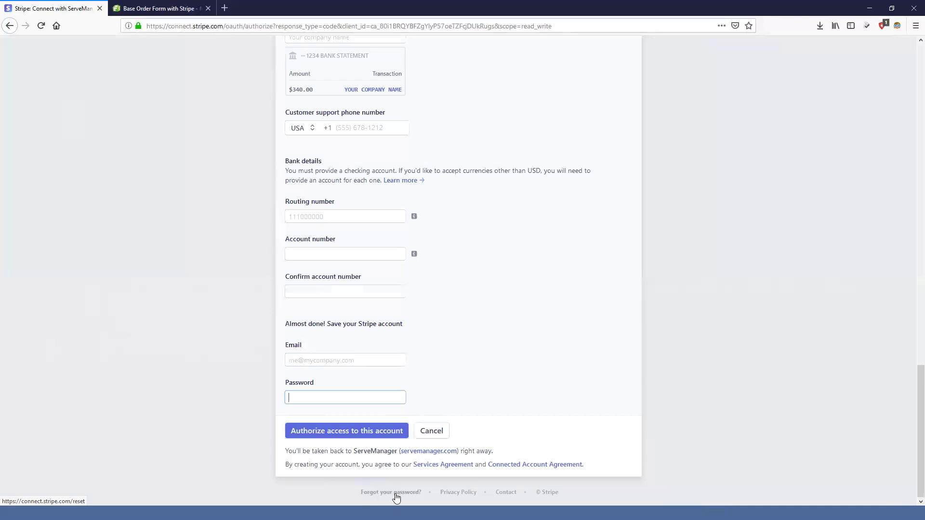
pyautogui.scroll(15, 411, 450)
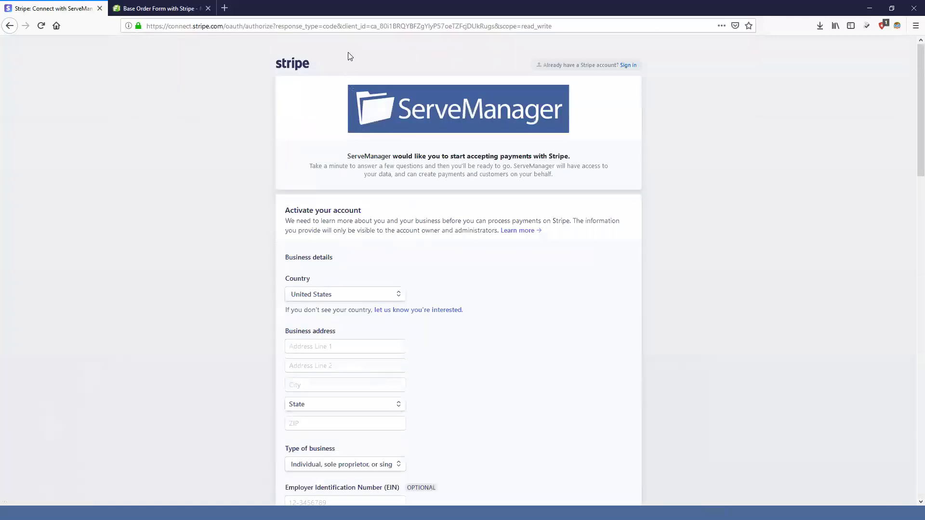
# Step: Look up "stripe" among the browser's address suggestions and open the Stripe Help & Support page at support.stripe.com
pyautogui.click(340, 27)
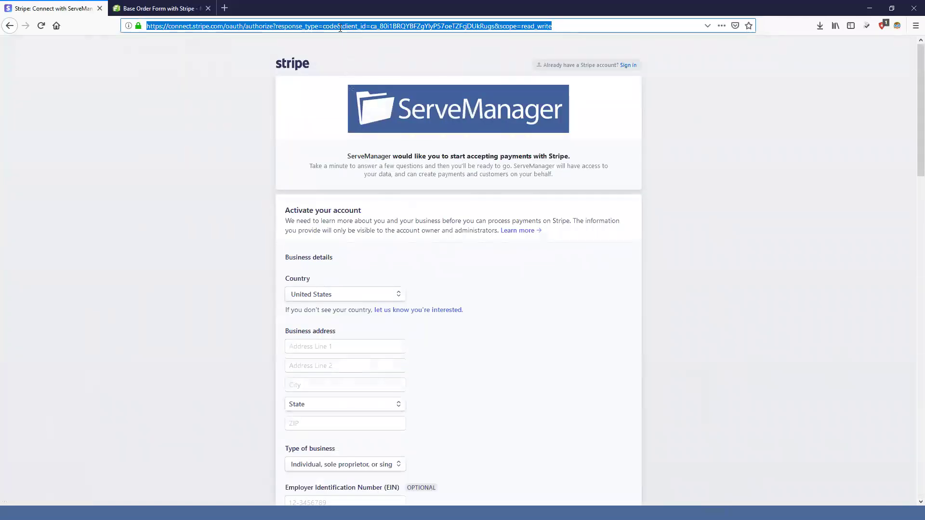
pyautogui.write('stripe')
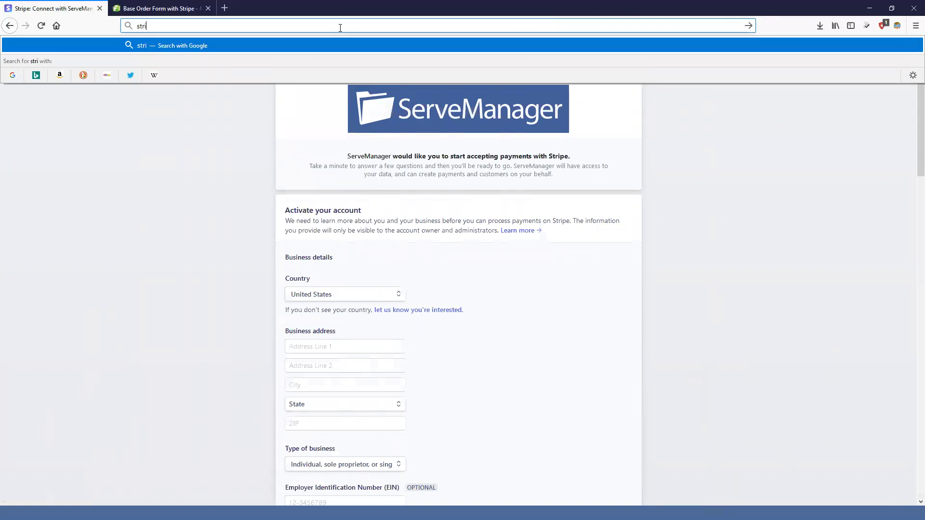
pyautogui.press('Down')
pyautogui.press('Down')
pyautogui.press('Down')
pyautogui.press('Down')
pyautogui.press('Down')
pyautogui.press('Down')
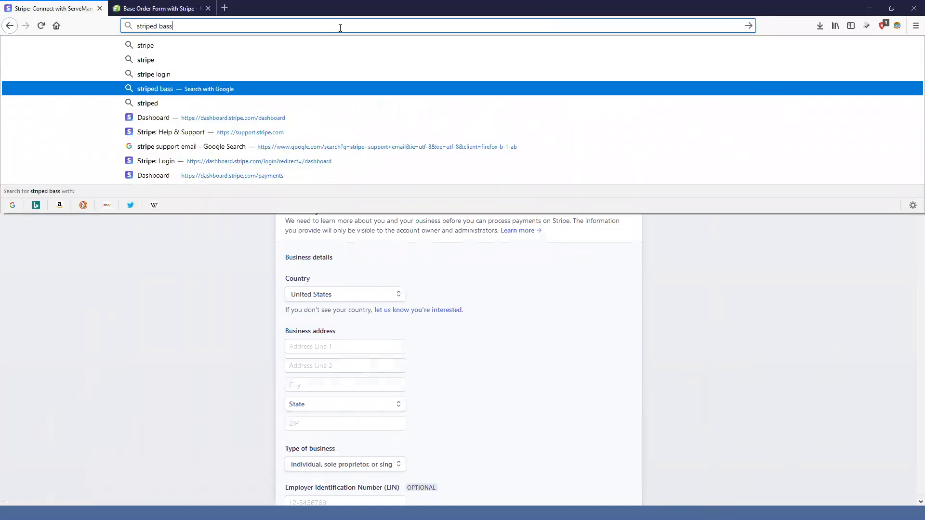
pyautogui.press('Return')
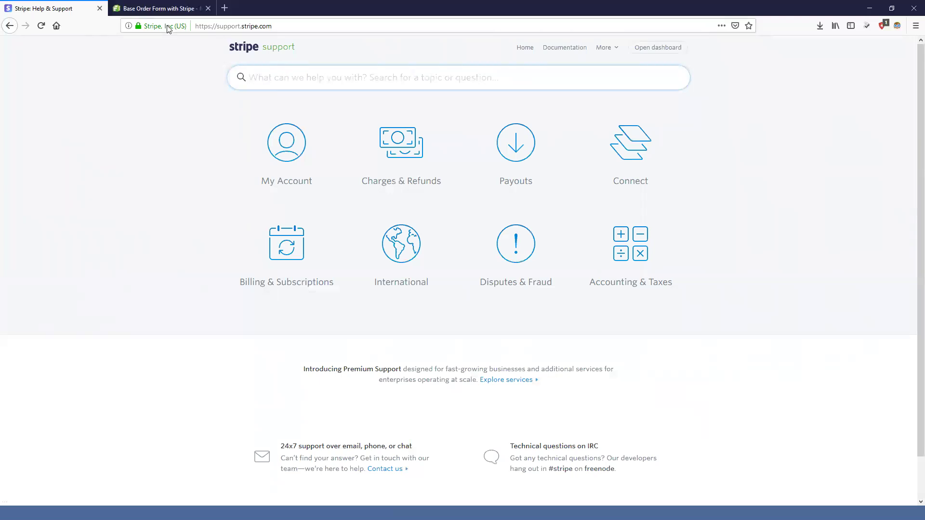
# Step: Switch to the open ACME Legal order form and examine its service type, contact, court, recipient, document upload and billing fields
pyautogui.click(160, 10)
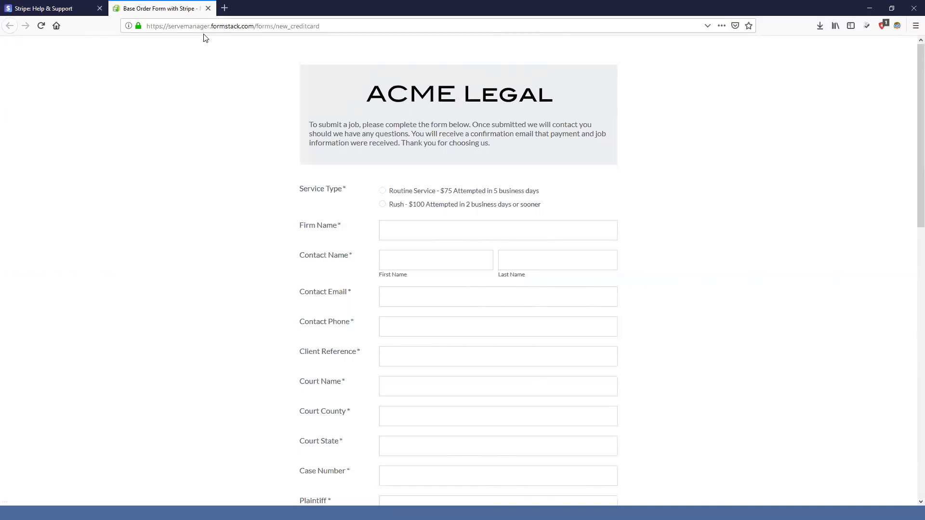
pyautogui.scroll(-3, 398, 163)
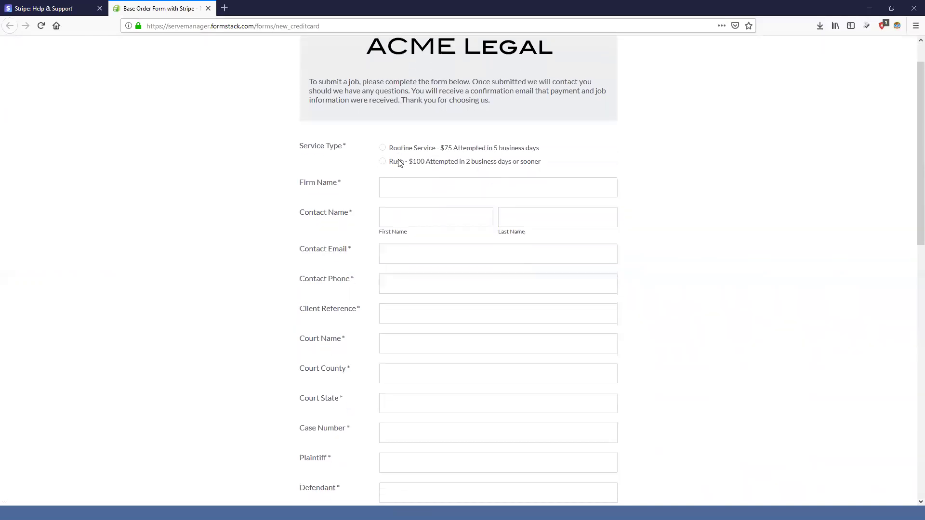
pyautogui.scroll(3, 418, 143)
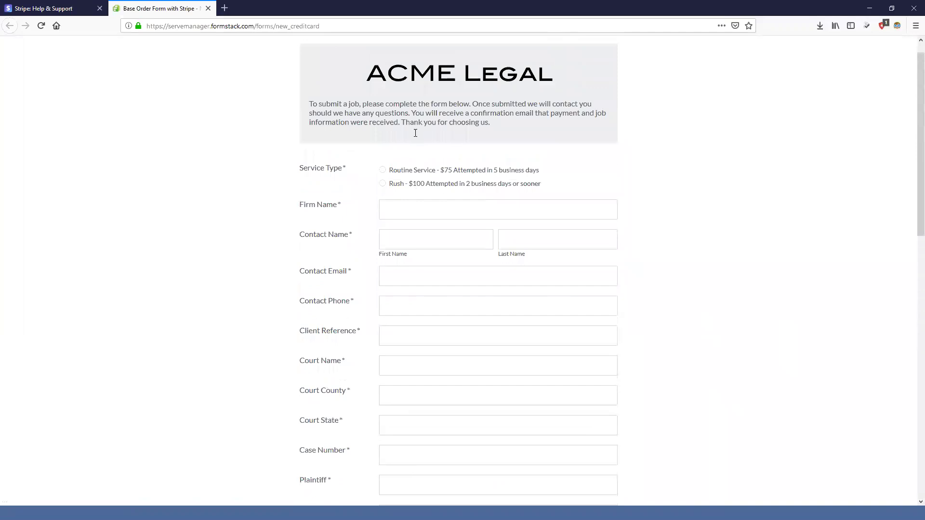
pyautogui.scroll(-2, 410, 133)
pyautogui.scroll(-4, 408, 138)
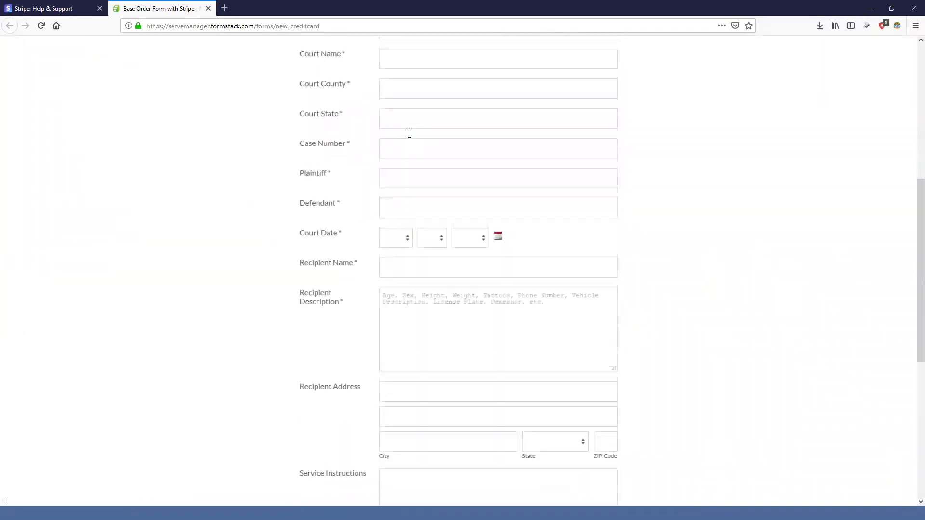
pyautogui.scroll(3, 409, 134)
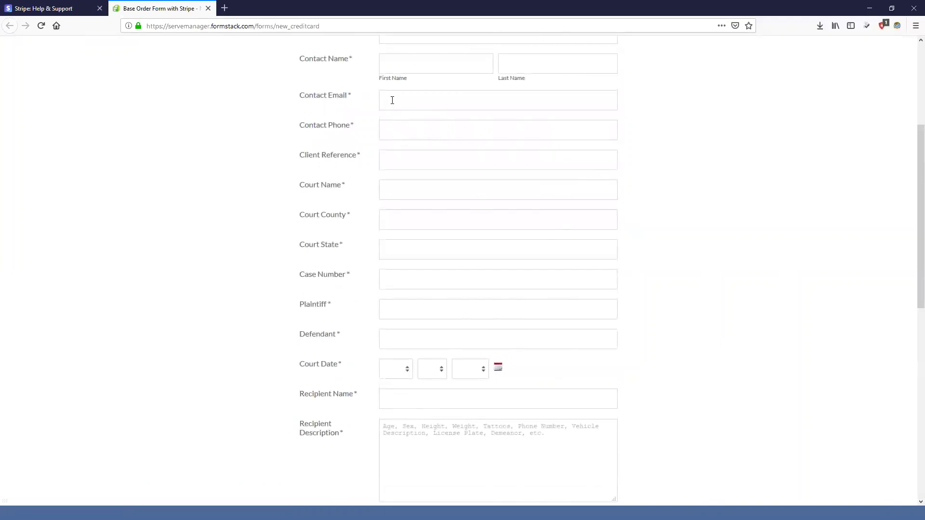
pyautogui.scroll(-8, 395, 128)
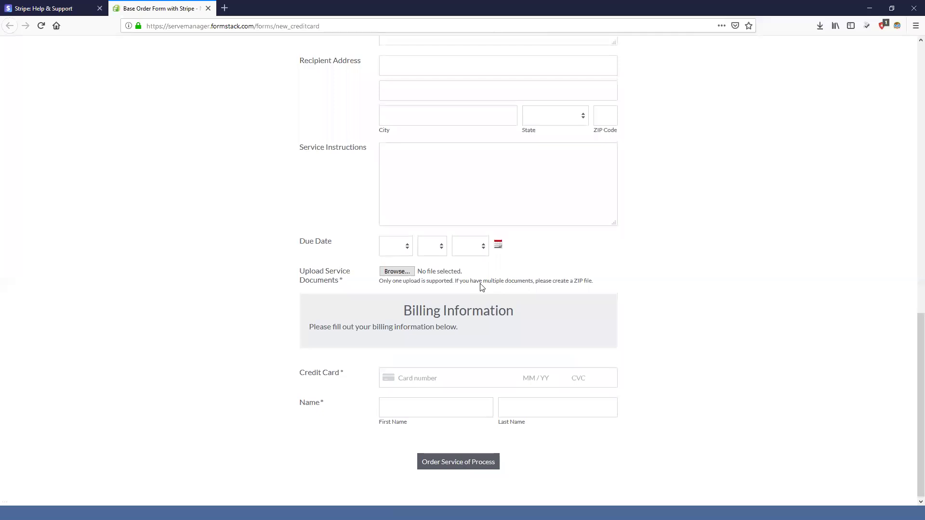
pyautogui.scroll(12, 484, 289)
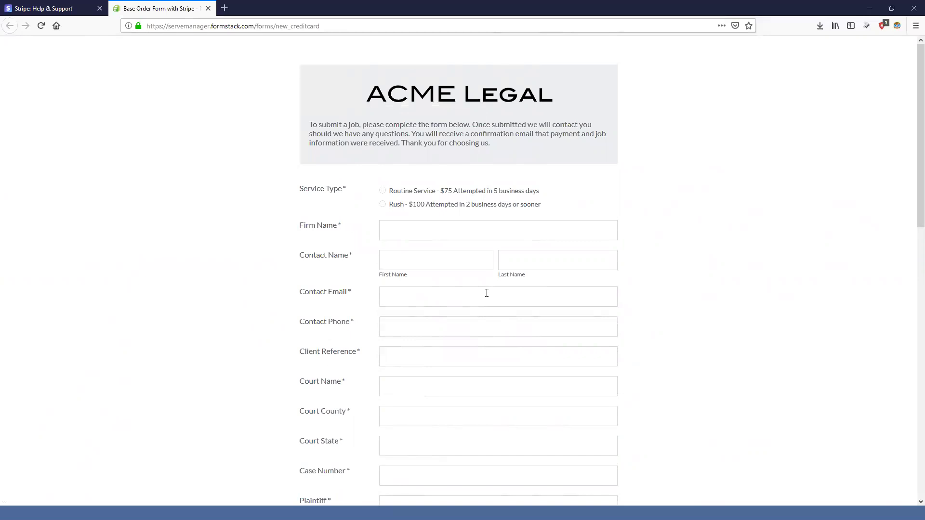
pyautogui.scroll(-8, 430, 305)
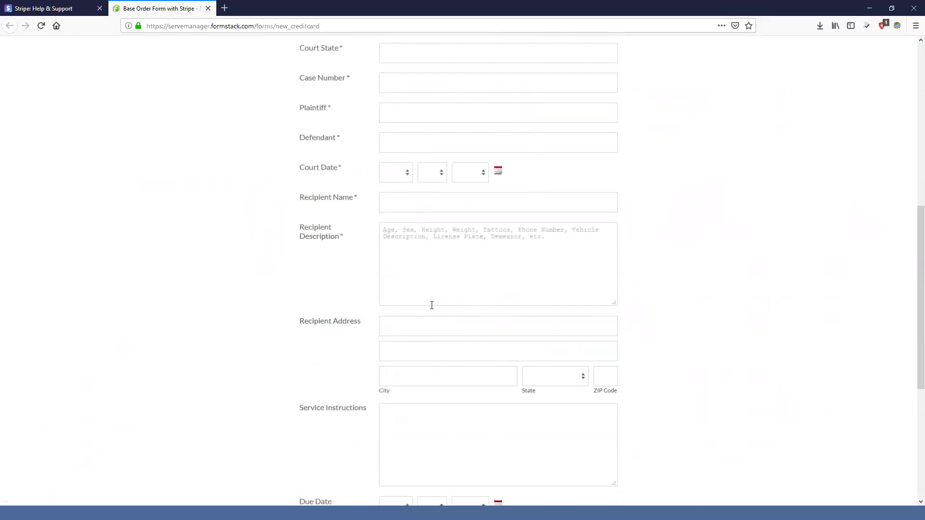
pyautogui.scroll(8, 432, 305)
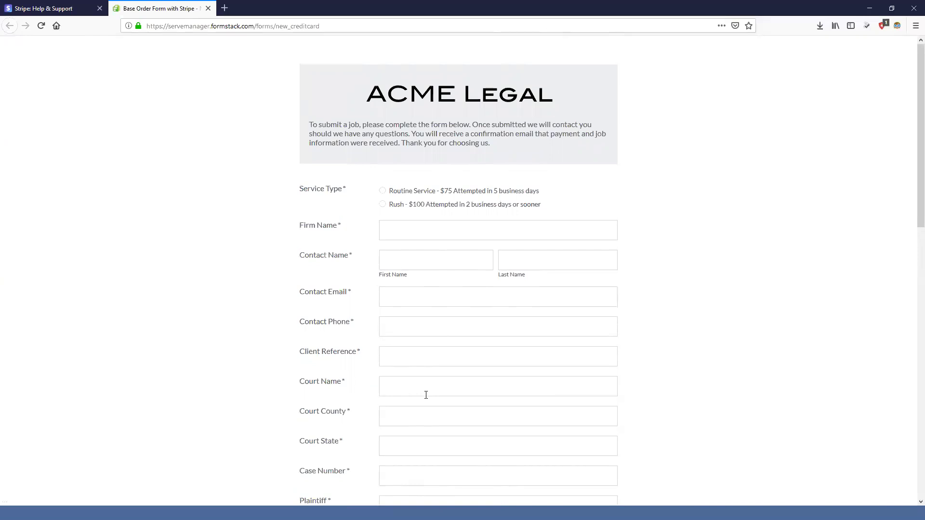
pyautogui.scroll(-3, 539, 277)
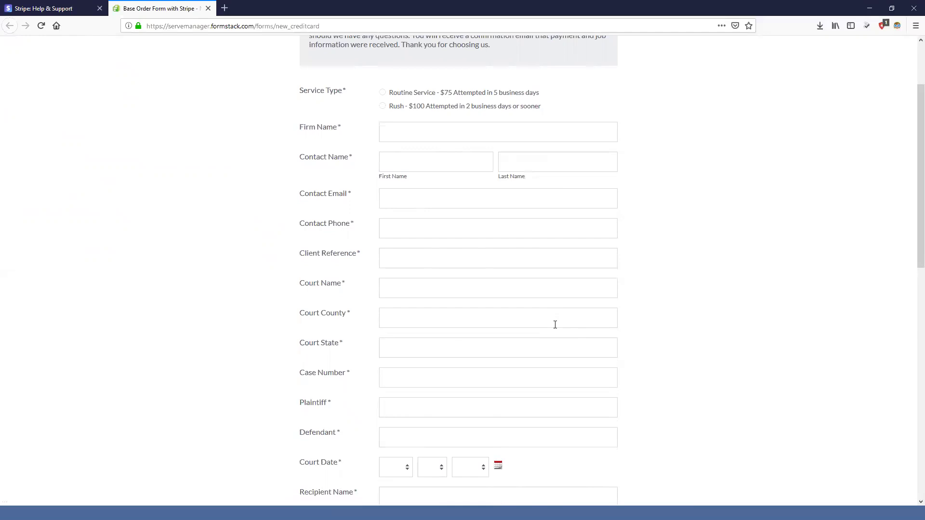
# Step: Review the ACME Legal order form's service types, contact, court and recipient fields again, and switch back to the Online Order Form presentation slide
pyautogui.scroll(3, 540, 332)
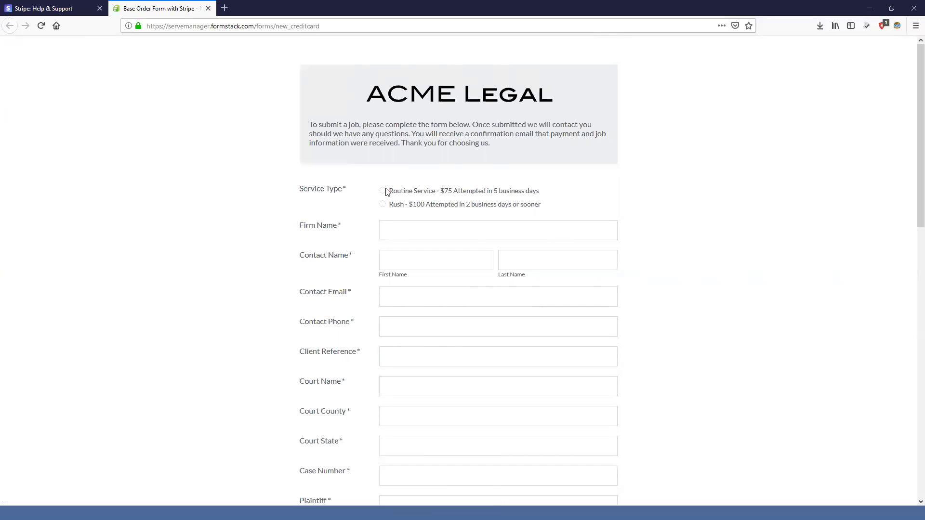
pyautogui.scroll(-10, 384, 262)
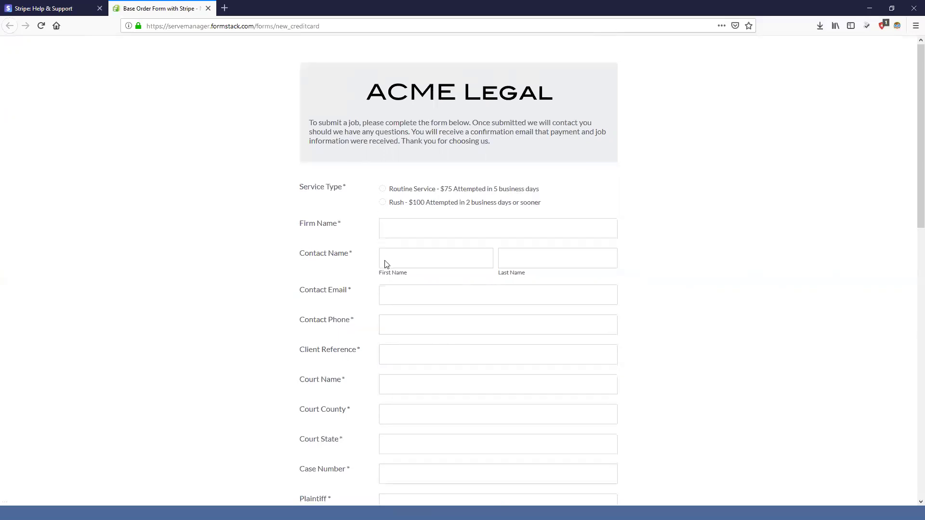
pyautogui.scroll(15, 371, 363)
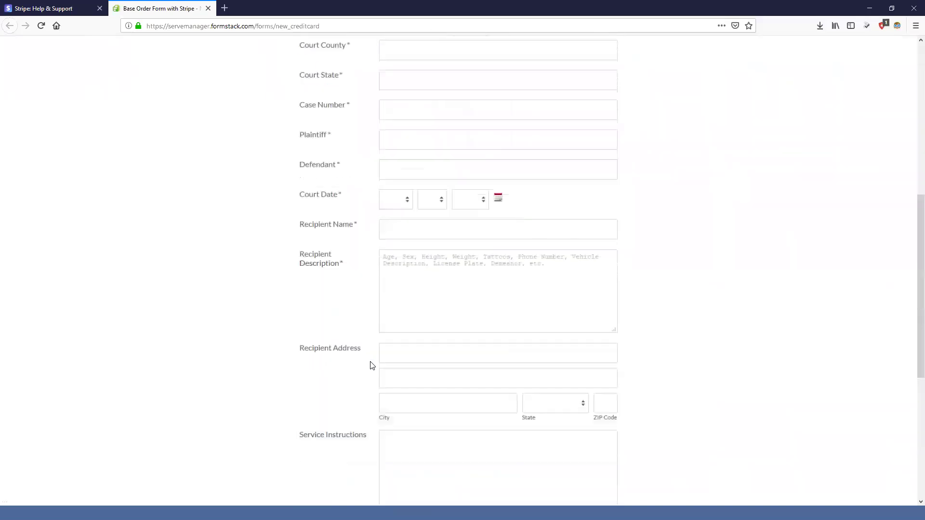
pyautogui.scroll(-20, 402, 353)
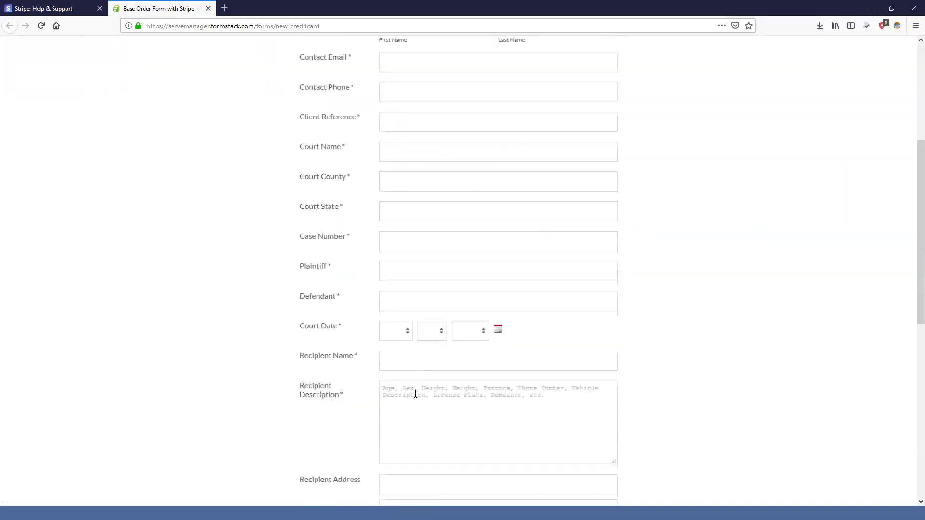
pyautogui.scroll(20, 434, 396)
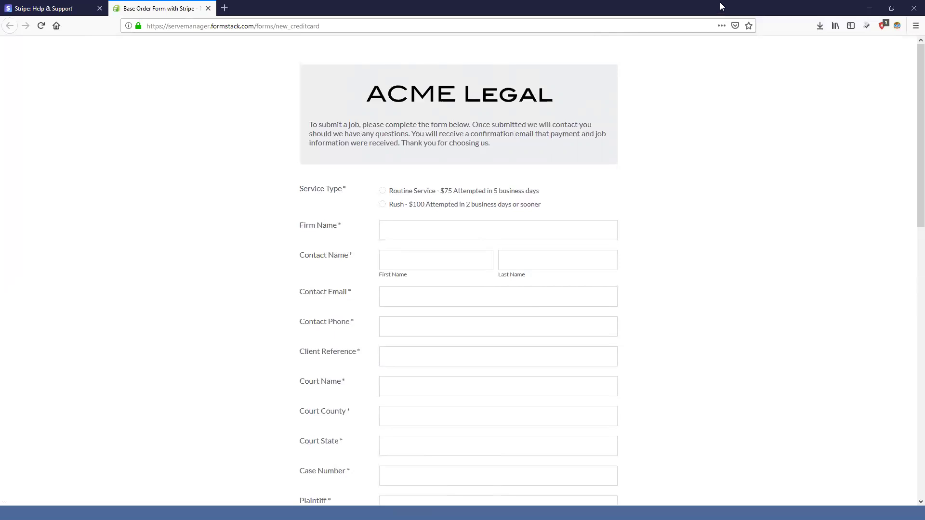
pyautogui.hotkey('alt', 'Tab')
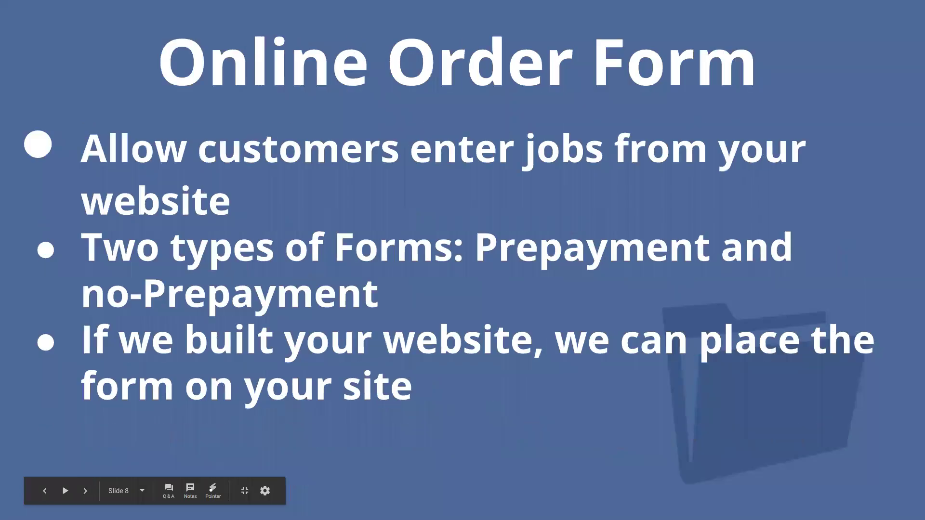